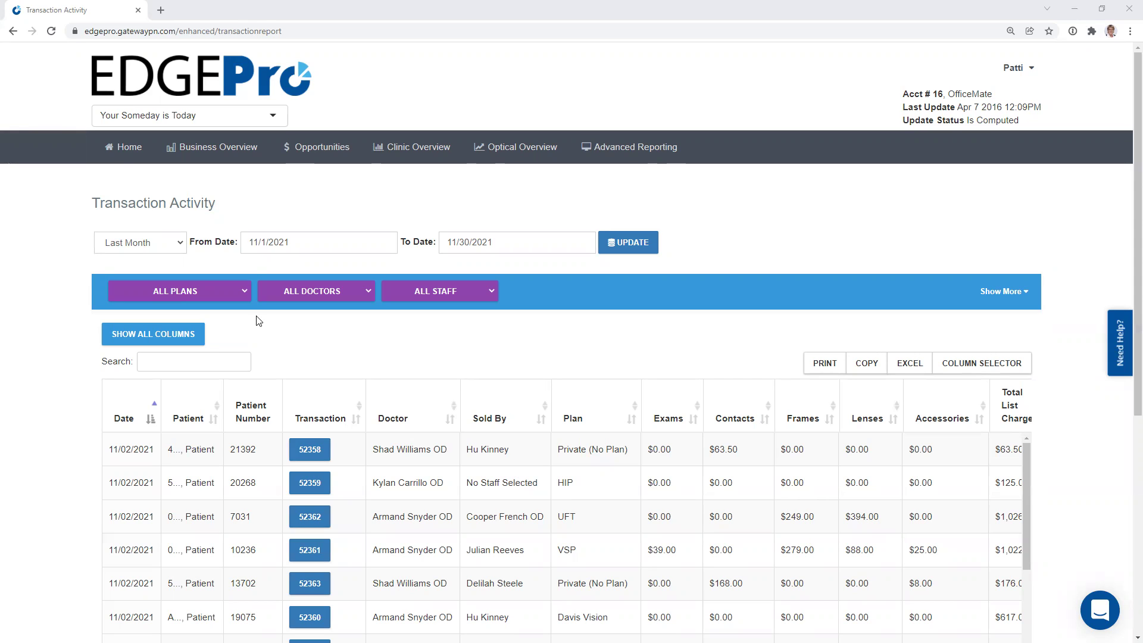
Highlight the report title and first patient, try a search for 'sally', and note 684 total entries.
{"action": "left_click_drag", "start_coordinate": [216, 203], "coordinate": [85, 203]}
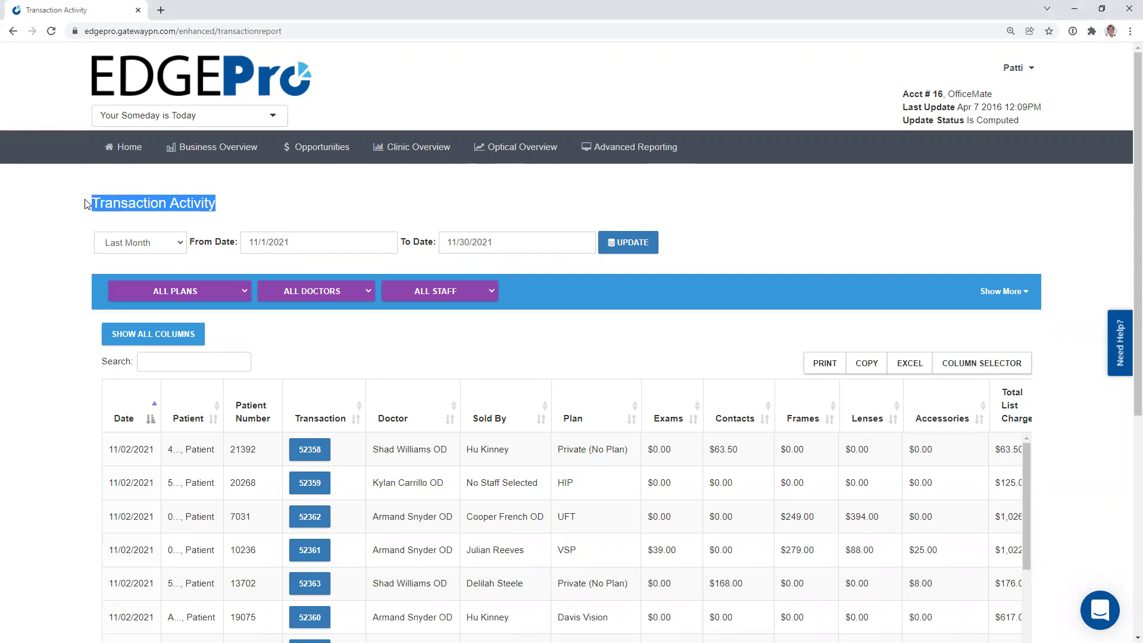
{"action": "mouse_move", "coordinate": [642, 164]}
{"action": "left_click_drag", "start_coordinate": [213, 450], "coordinate": [167, 453]}
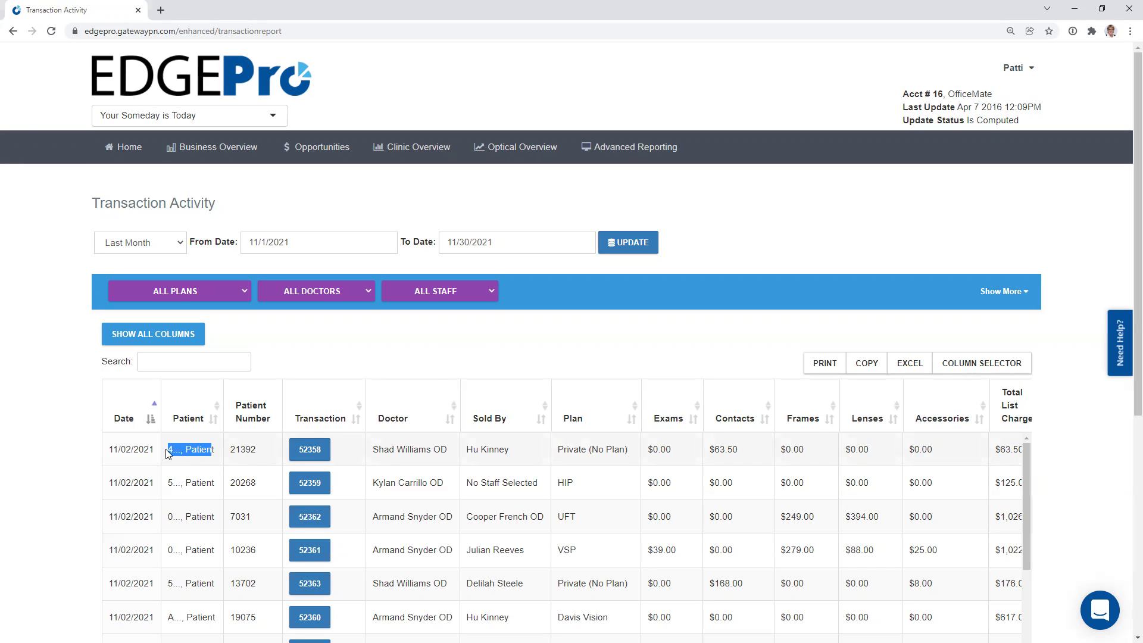
{"action": "left_click", "coordinate": [179, 360]}
{"action": "type", "text": "sally"}
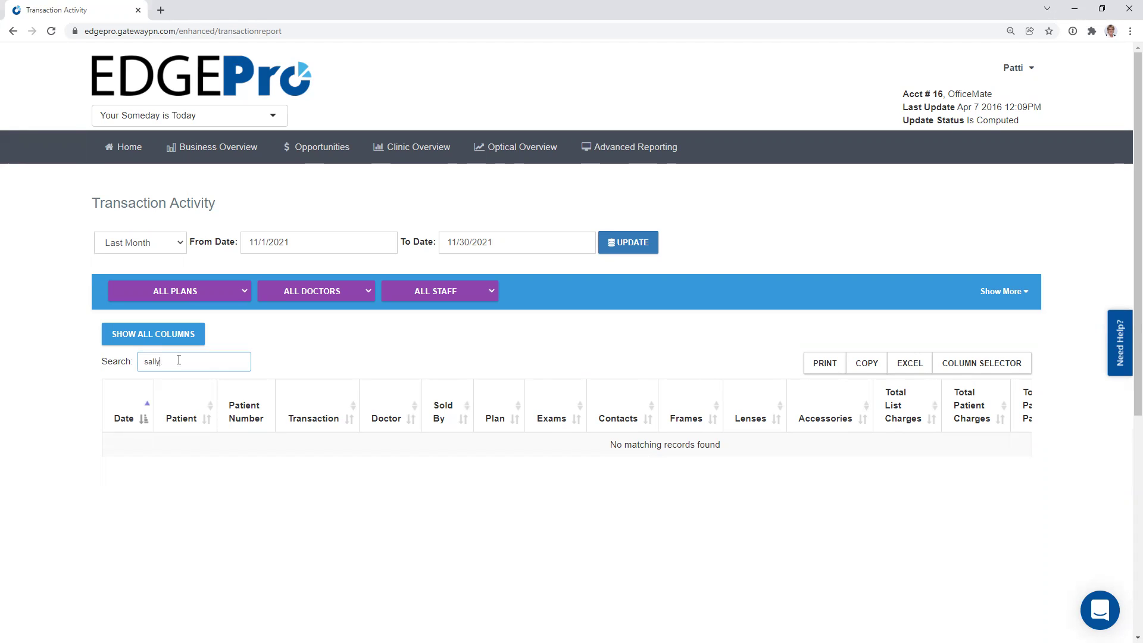
{"action": "key", "text": "BackSpace"}
{"action": "key", "text": "BackSpace"}
{"action": "key", "text": "BackSpace"}
{"action": "key", "text": "BackSpace"}
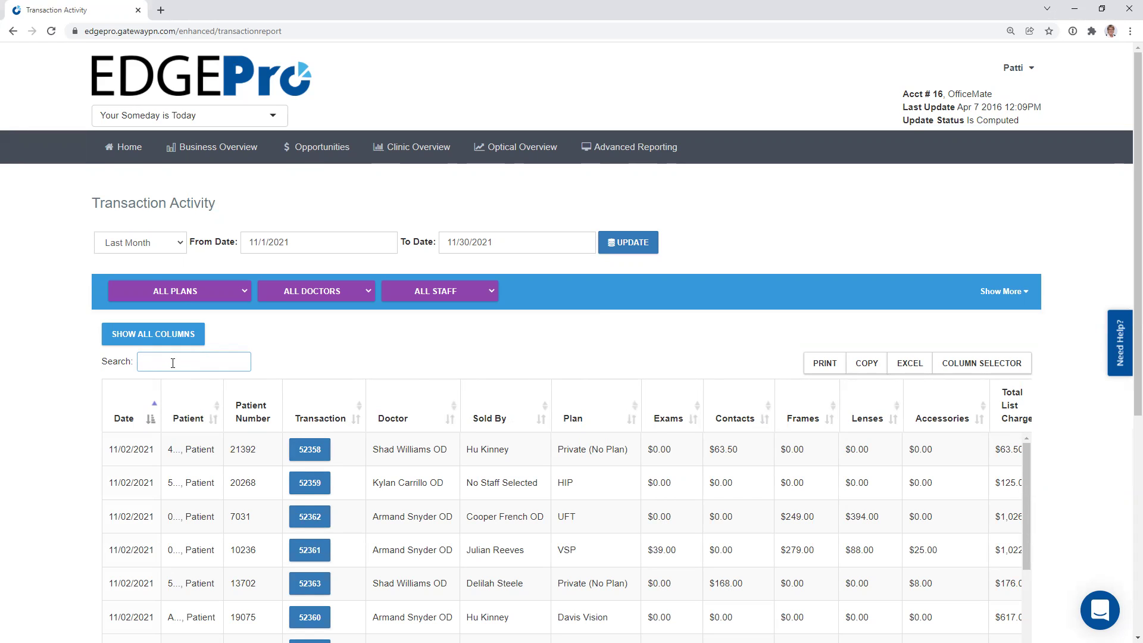
{"action": "scroll", "coordinate": [52, 397], "scroll_direction": "down", "scroll_amount": 5}
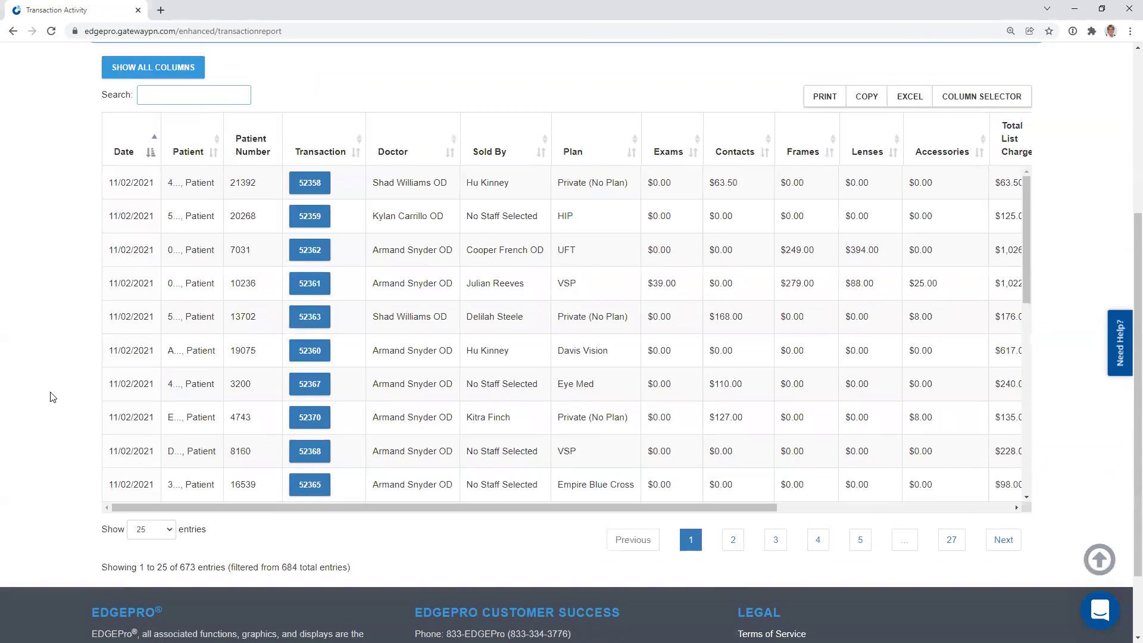
{"action": "left_click_drag", "start_coordinate": [321, 537], "coordinate": [271, 538]}
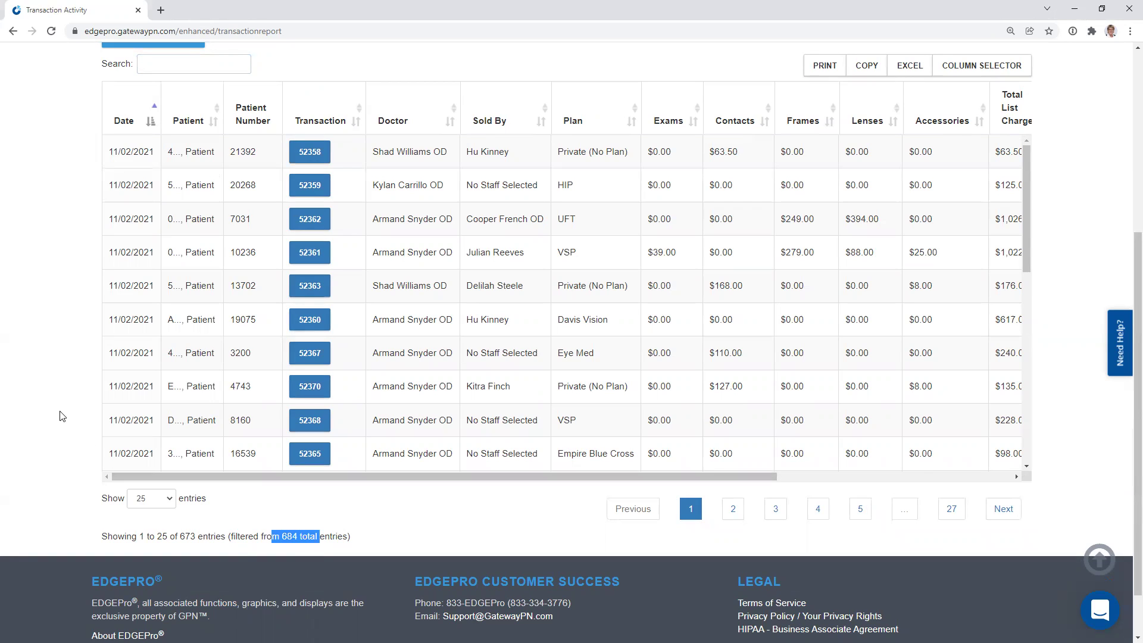
{"action": "scroll", "coordinate": [63, 410], "scroll_direction": "up", "scroll_amount": 3}
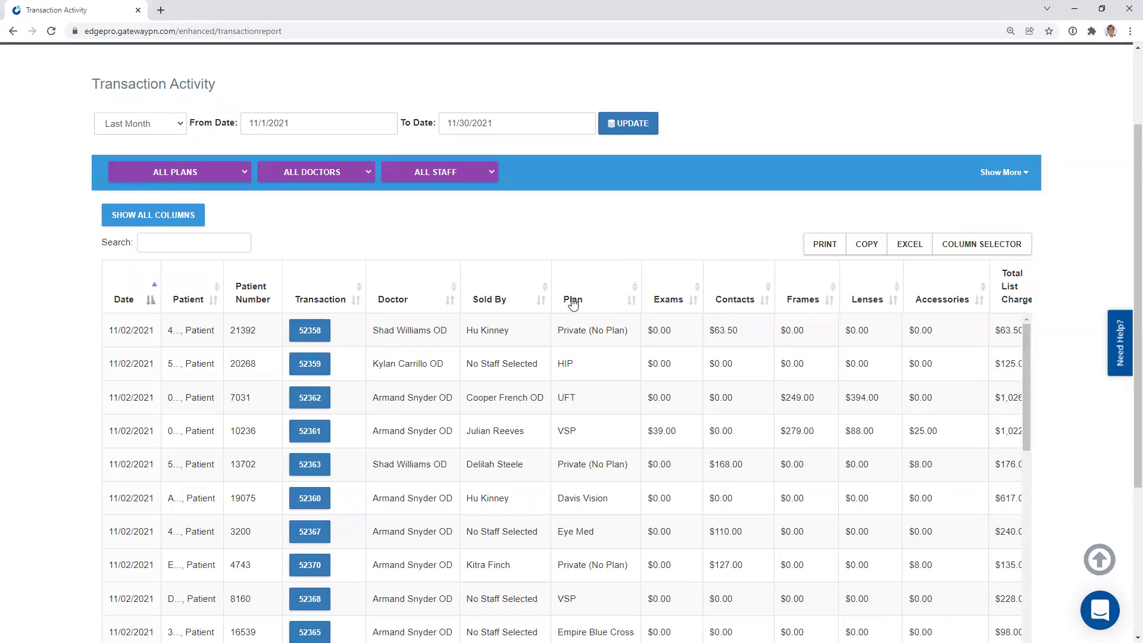
Sort by Plan and filter to VISION SERVICE PLAN (VSP), showing 146 of 684 entries.
{"action": "left_click", "coordinate": [573, 300]}
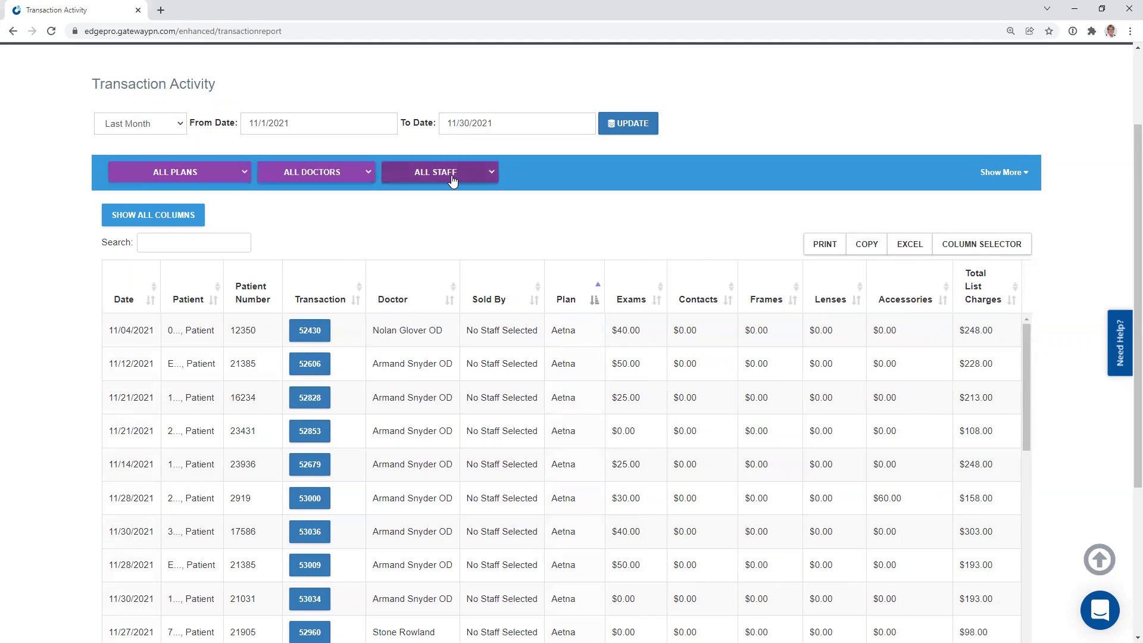
{"action": "left_click", "coordinate": [213, 182]}
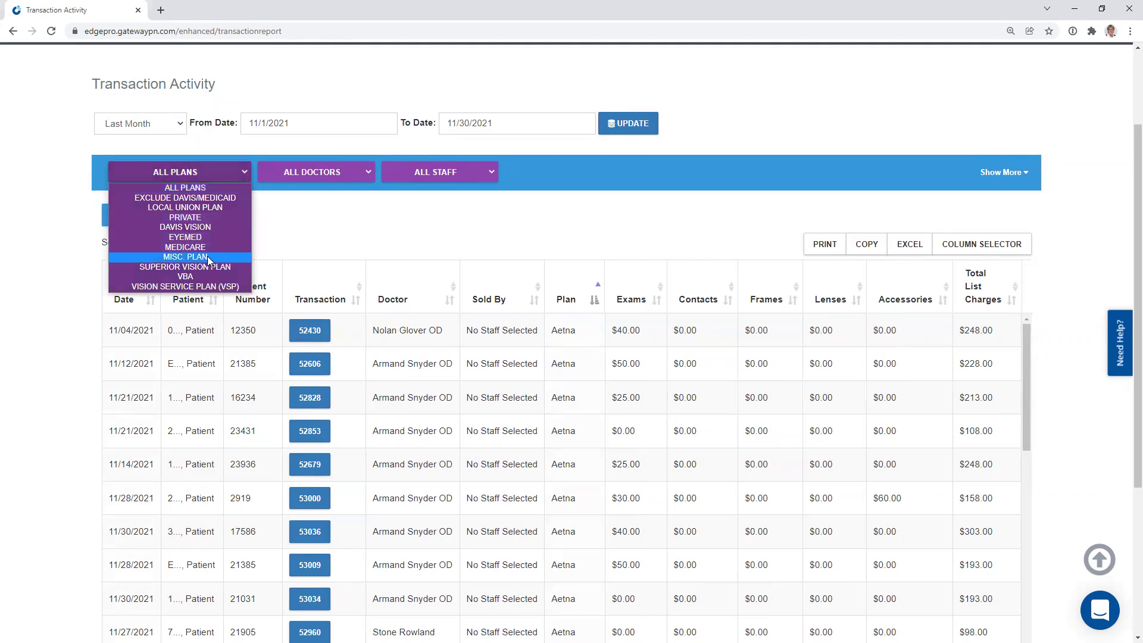
{"action": "left_click", "coordinate": [206, 287]}
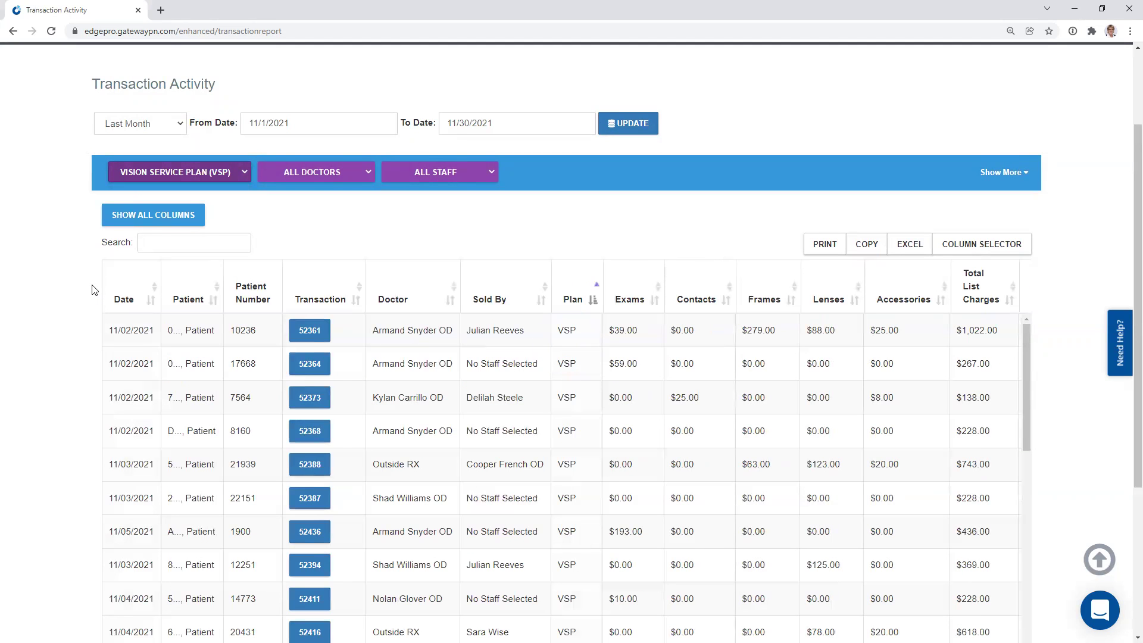
{"action": "scroll", "coordinate": [92, 290], "scroll_direction": "down", "scroll_amount": 3}
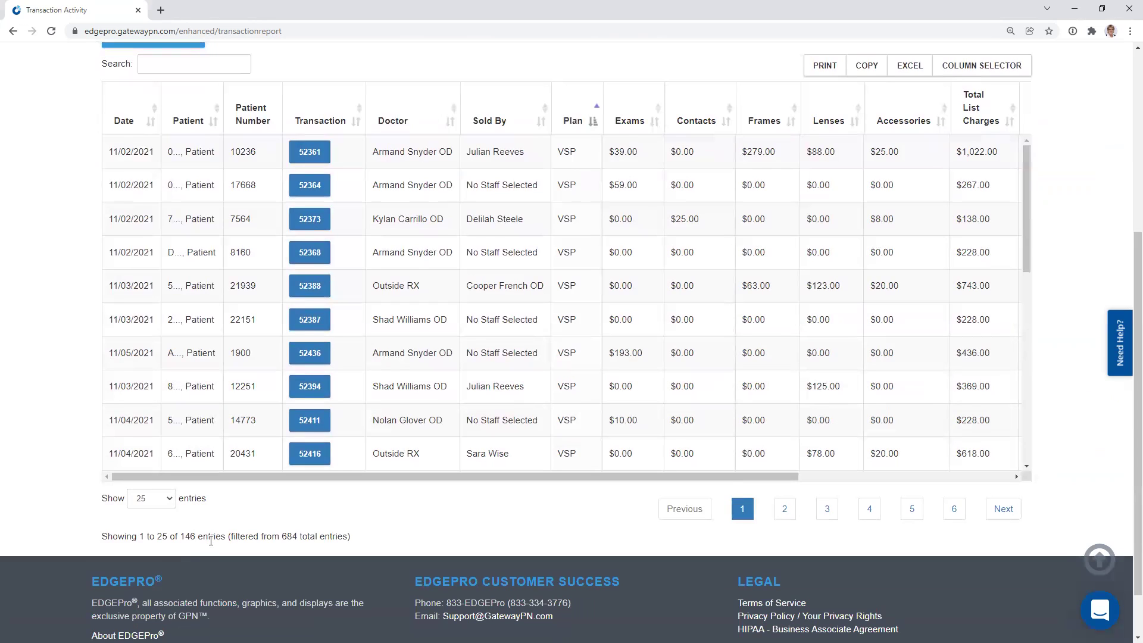
{"action": "left_click_drag", "start_coordinate": [211, 536], "coordinate": [176, 536]}
{"action": "left_click_drag", "start_coordinate": [325, 536], "coordinate": [274, 535]}
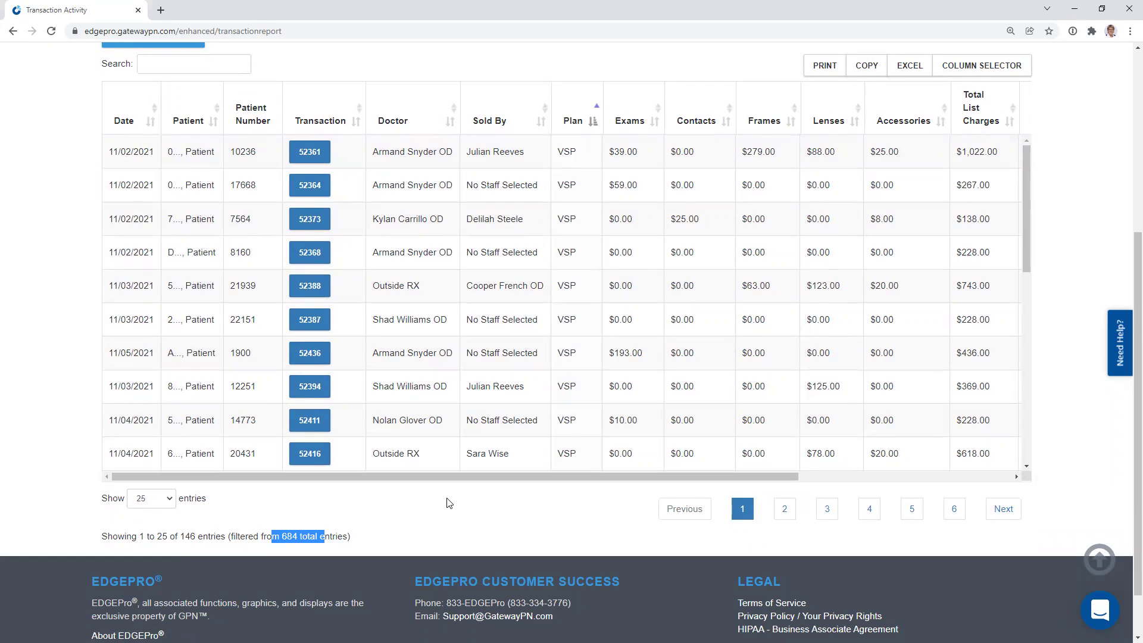
Show 250 entries per page, then export the VSP report to Excel and open the download.
{"action": "left_click", "coordinate": [170, 500]}
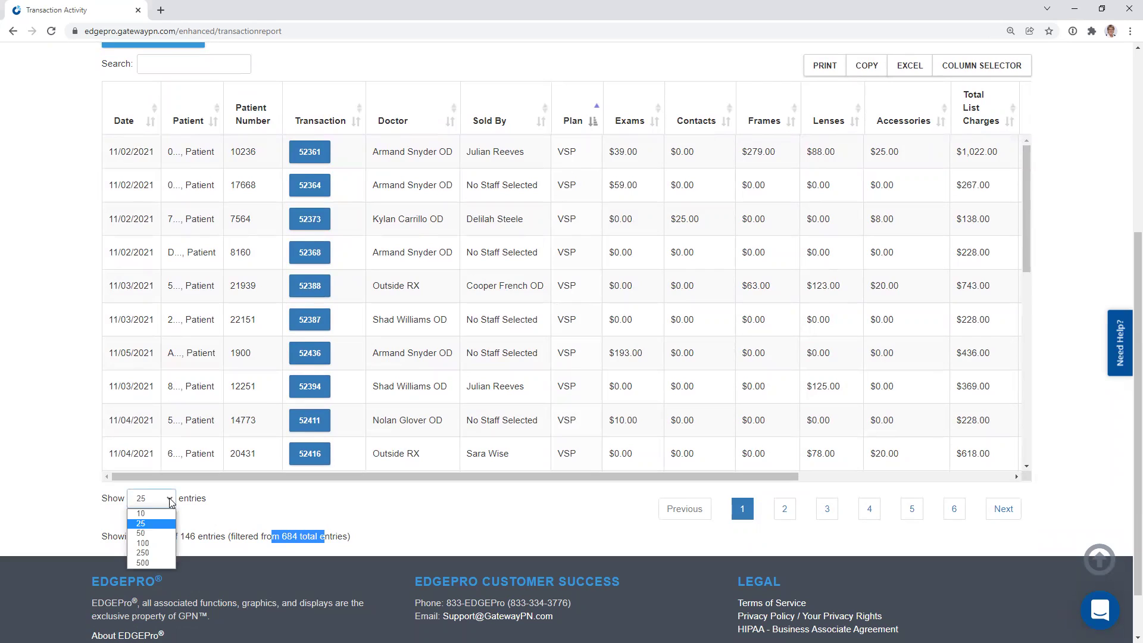
{"action": "left_click", "coordinate": [157, 556]}
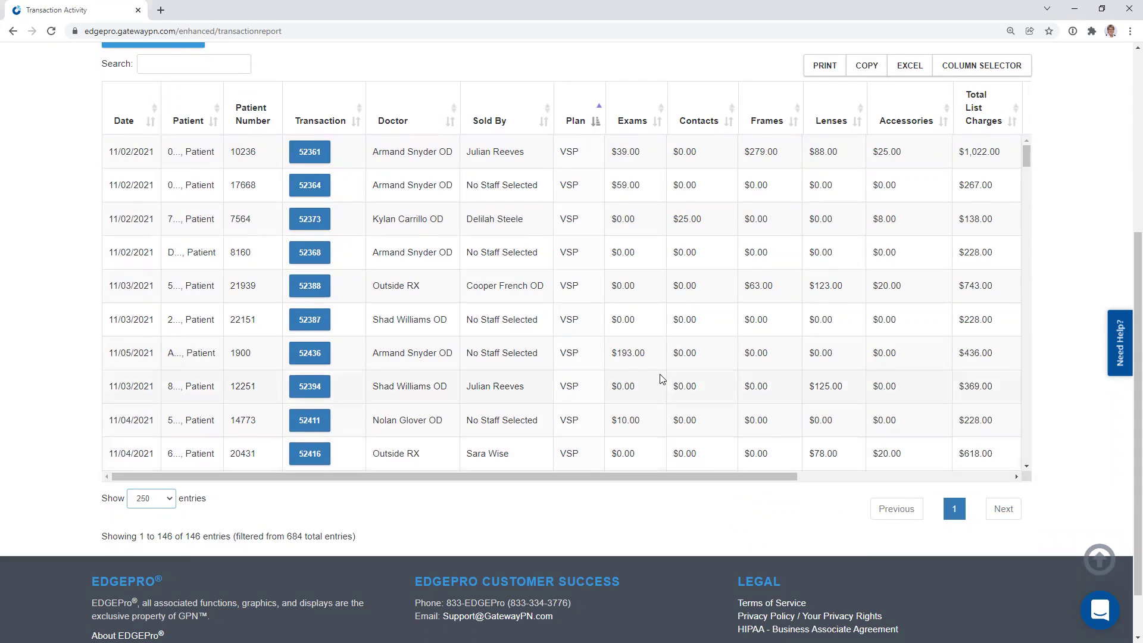
{"action": "scroll", "coordinate": [662, 378], "scroll_direction": "down", "scroll_amount": 6}
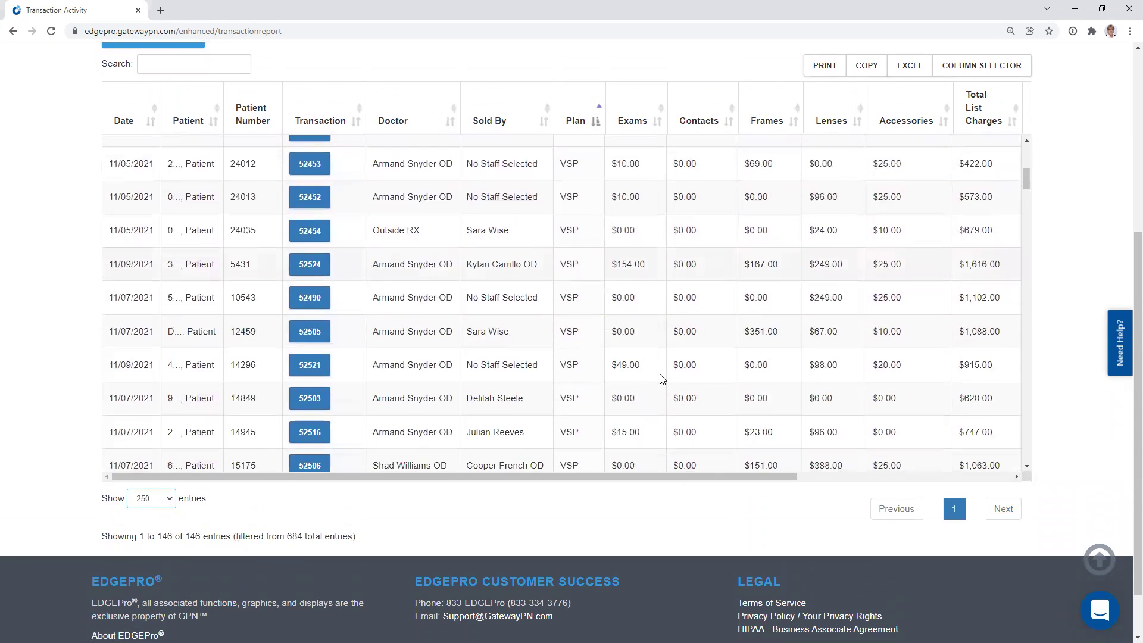
{"action": "scroll", "coordinate": [662, 379], "scroll_direction": "up", "scroll_amount": 10}
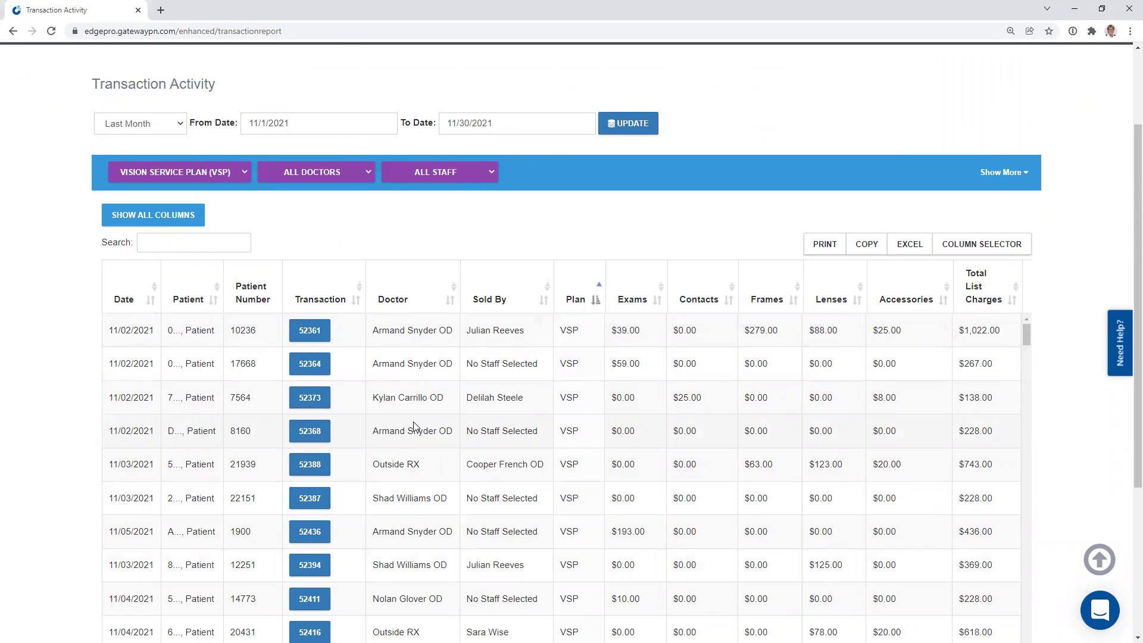
{"action": "left_click", "coordinate": [906, 249]}
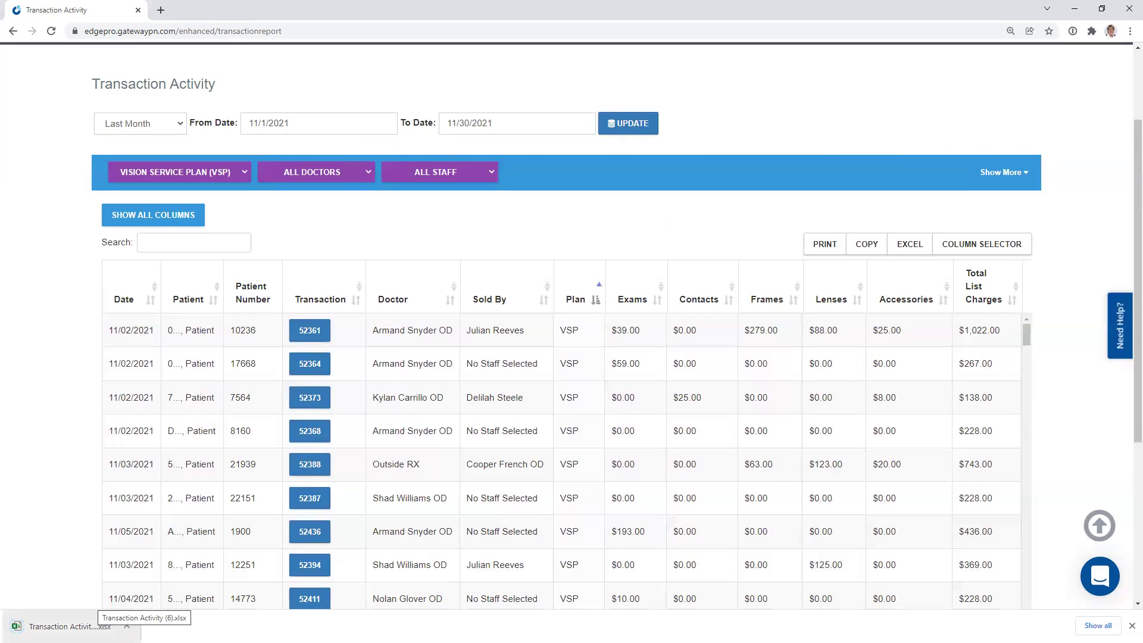
{"action": "left_click", "coordinate": [66, 627]}
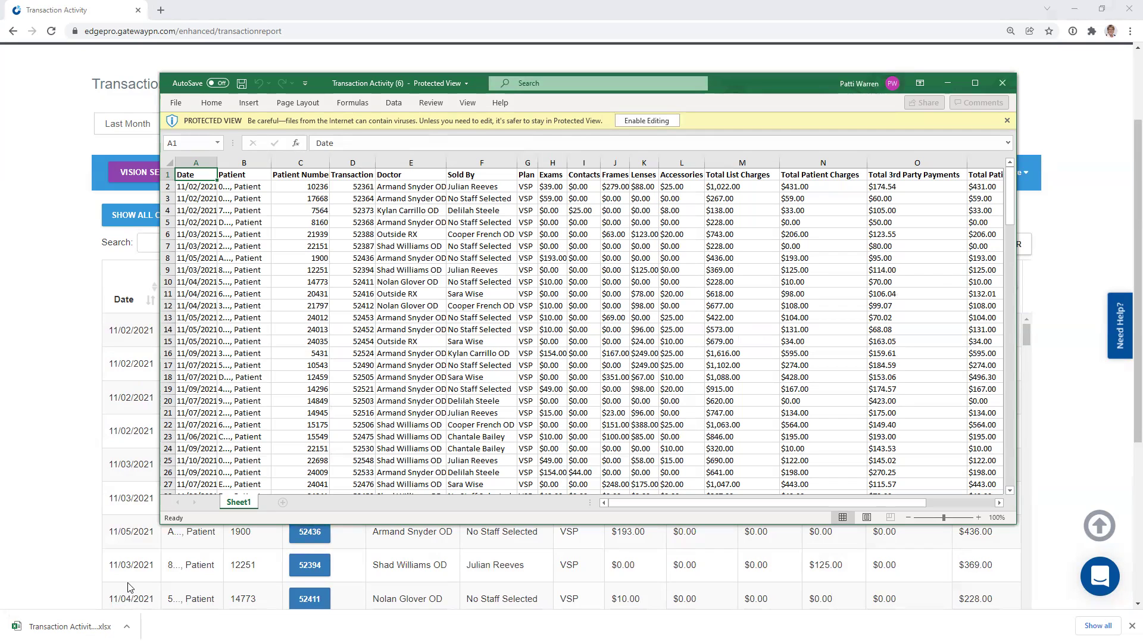
Close the exported Transaction Activity (6) workbook after reviewing it in Excel.
{"action": "left_click", "coordinate": [1002, 84]}
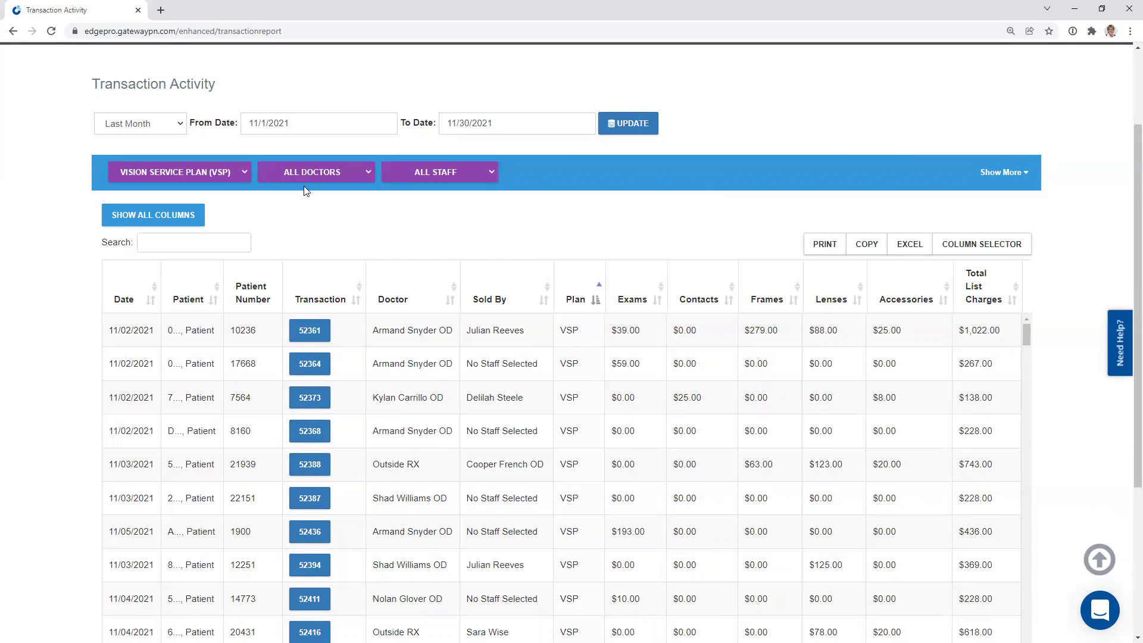
Set the plan back to ALL PLANS, look at the doctor and staff lists, and show more filters.
{"action": "left_click", "coordinate": [234, 174]}
{"action": "left_click", "coordinate": [232, 188]}
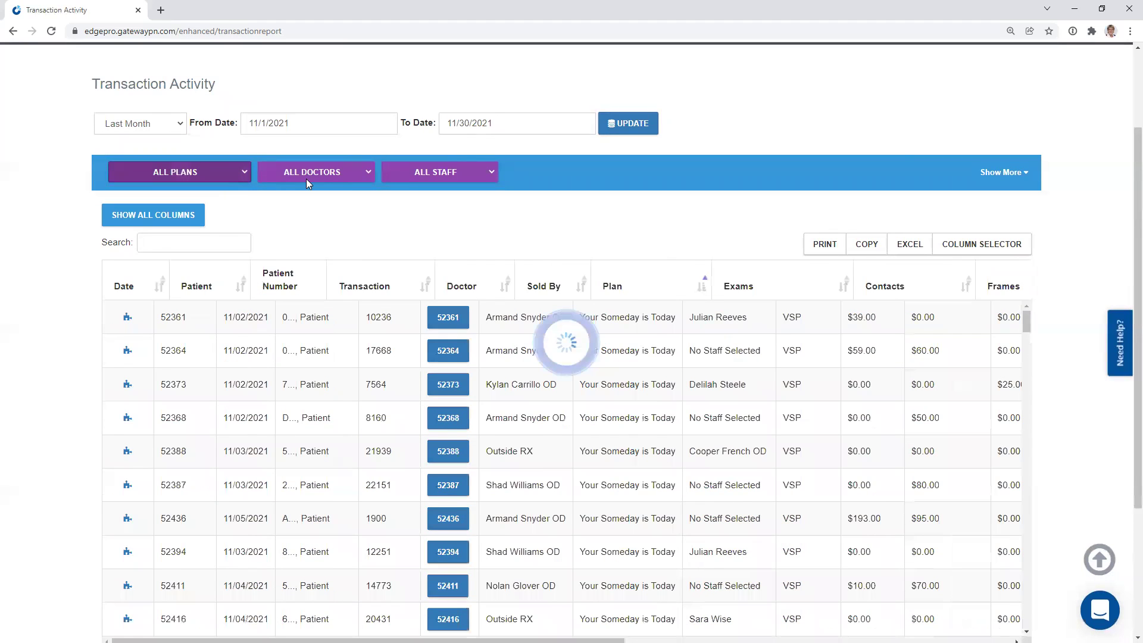
{"action": "left_click", "coordinate": [311, 174]}
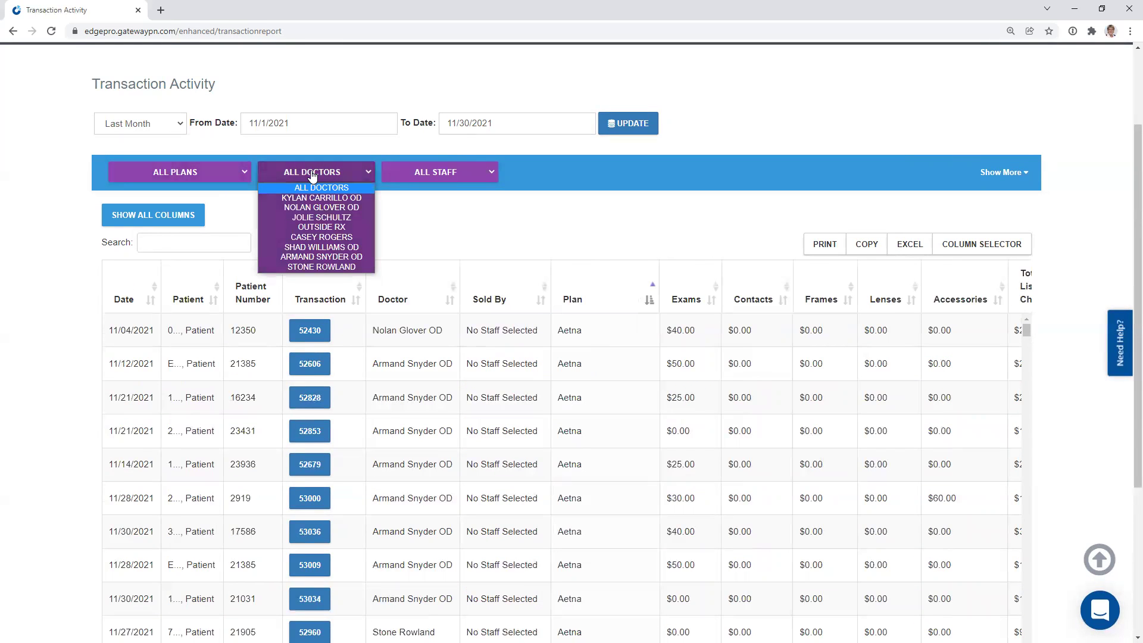
{"action": "left_click", "coordinate": [433, 175]}
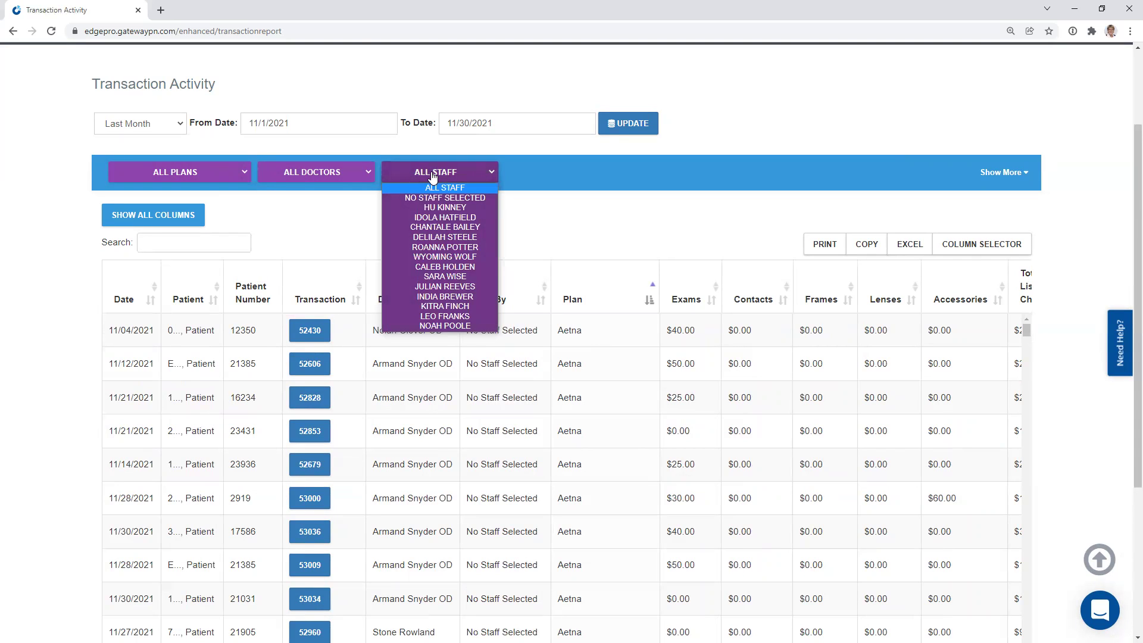
{"action": "left_click", "coordinate": [1003, 176]}
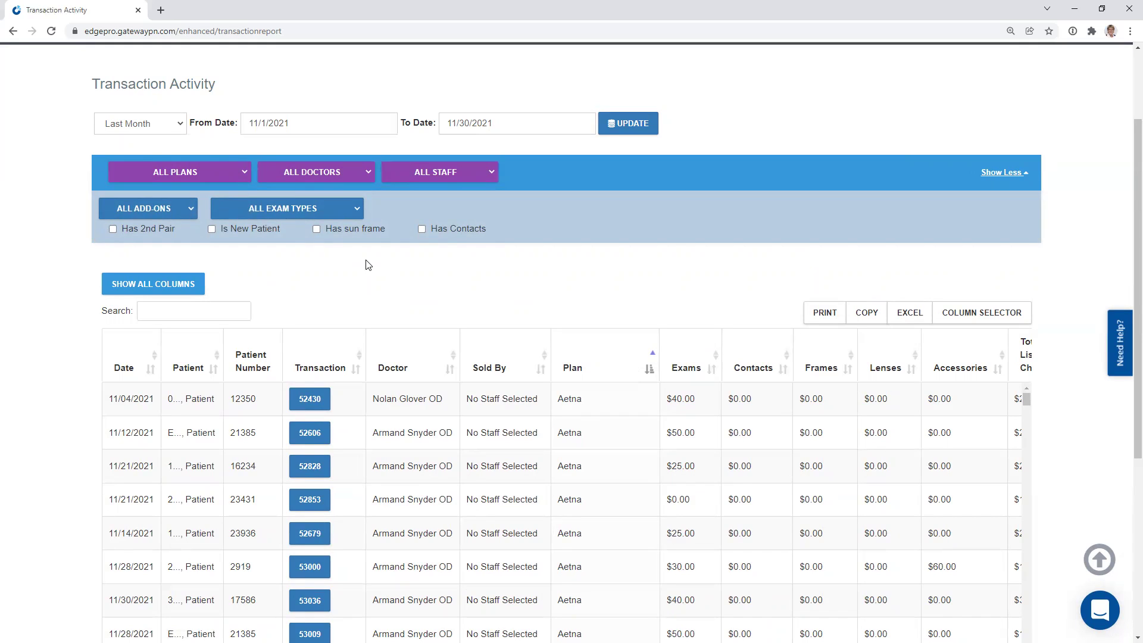
{"action": "left_click", "coordinate": [112, 230]}
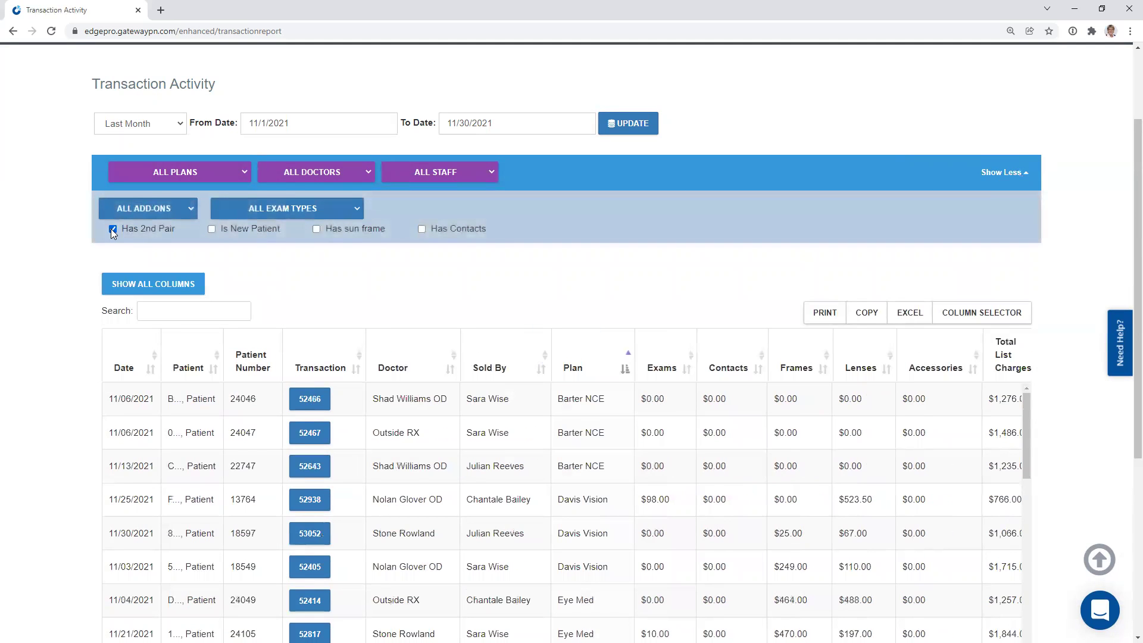
{"action": "scroll", "coordinate": [86, 312], "scroll_direction": "down", "scroll_amount": 3}
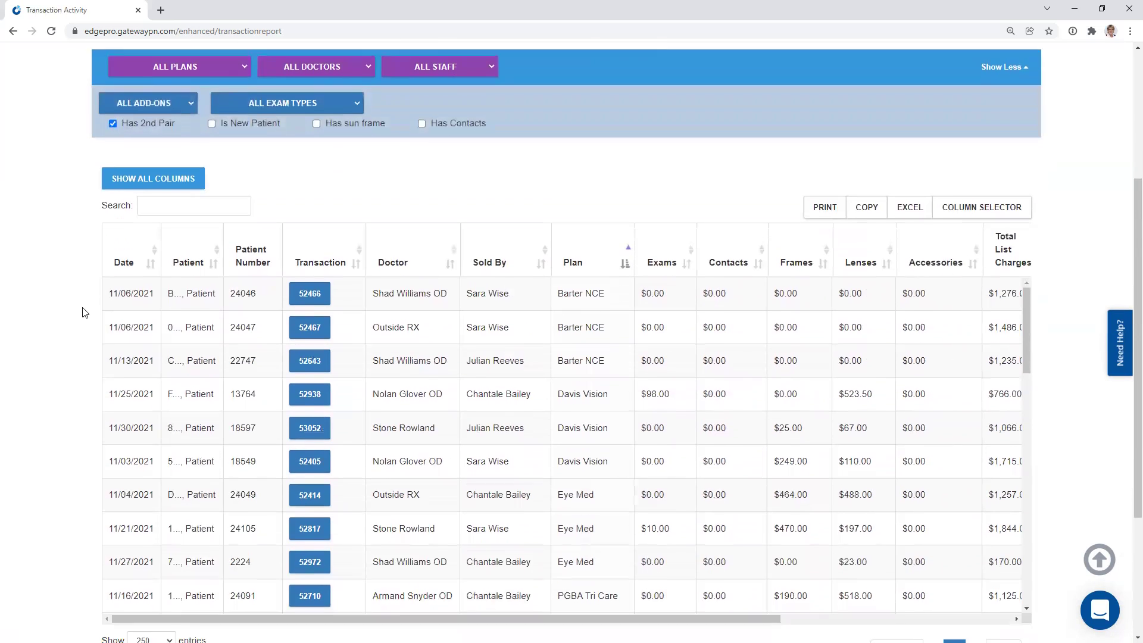
{"action": "left_click_drag", "start_coordinate": [203, 604], "coordinate": [149, 604]}
{"action": "left_click_drag", "start_coordinate": [298, 604], "coordinate": [268, 605]}
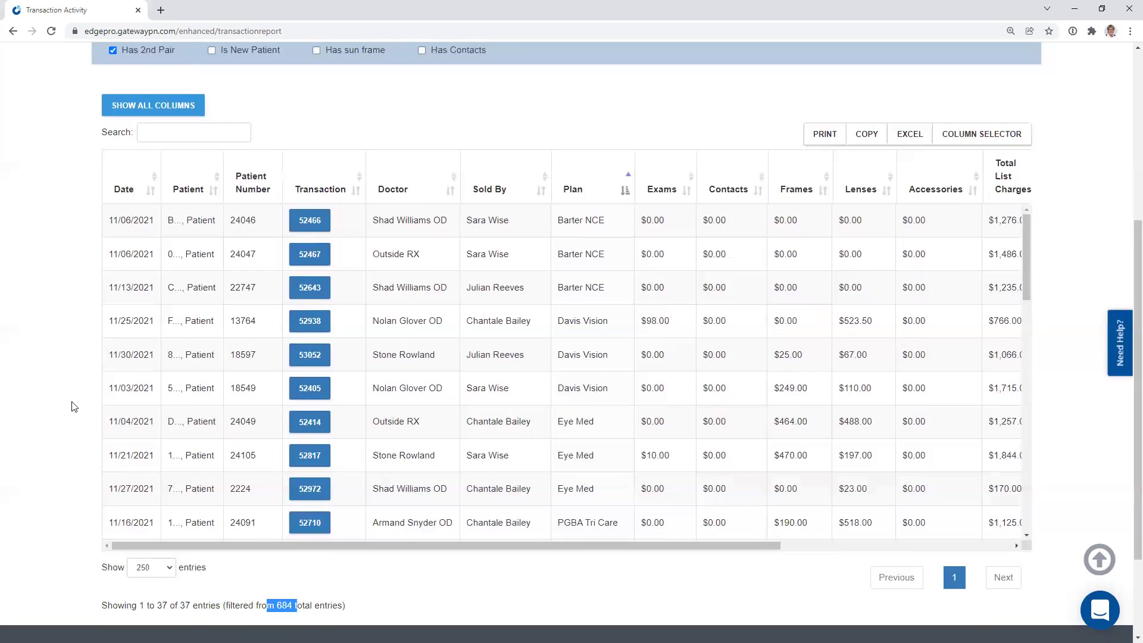
{"action": "scroll", "coordinate": [74, 407], "scroll_direction": "up", "scroll_amount": 3}
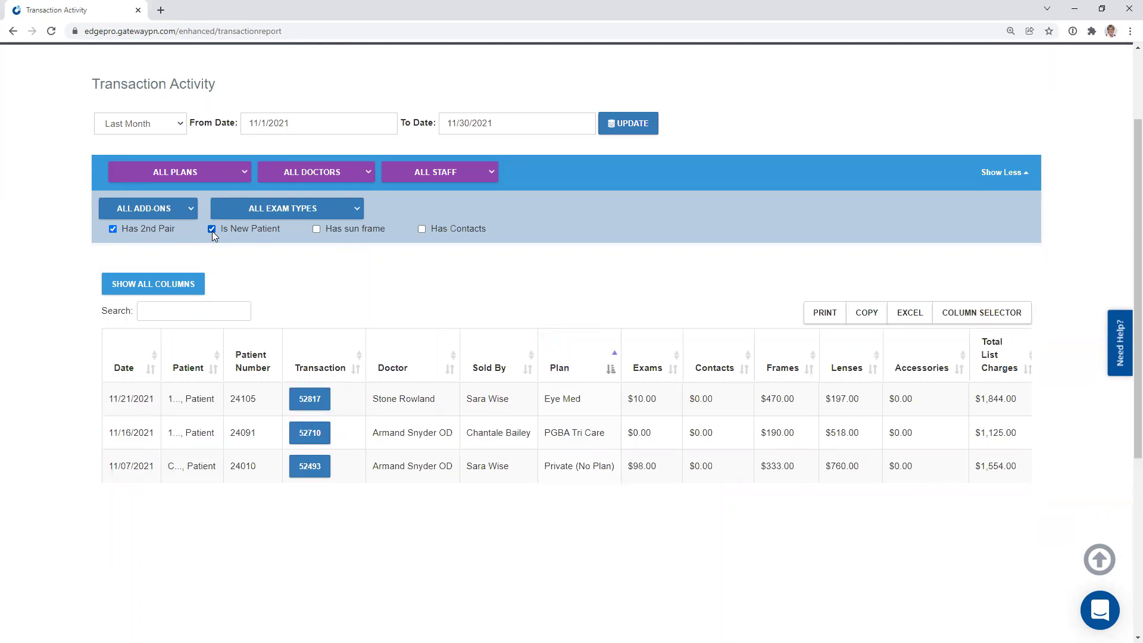
{"action": "left_click", "coordinate": [212, 230]}
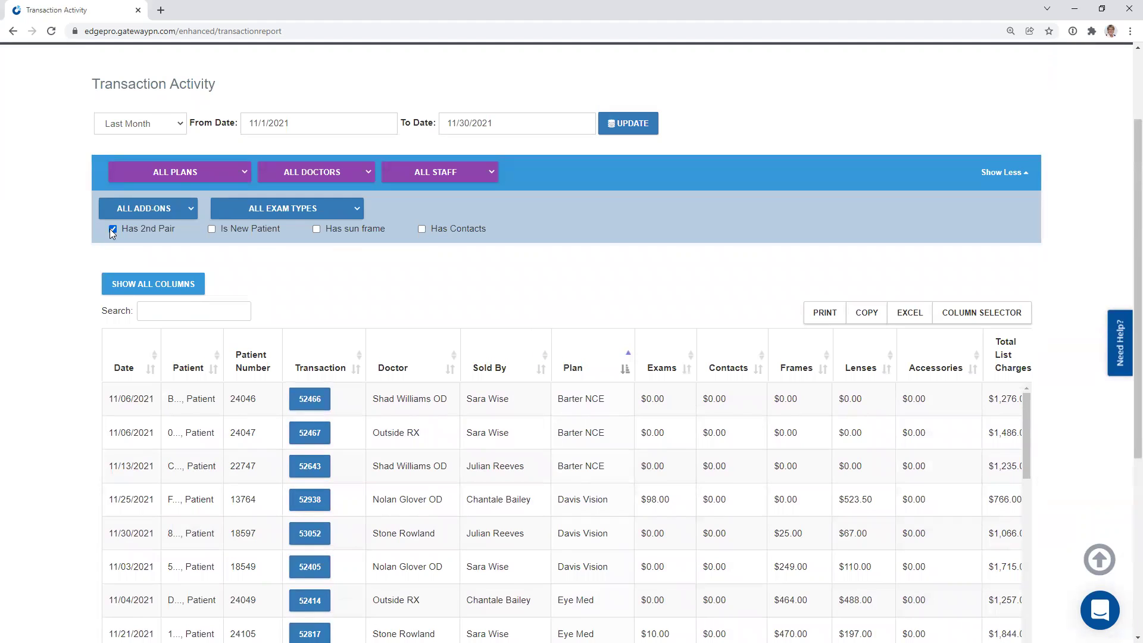
{"action": "left_click", "coordinate": [113, 230]}
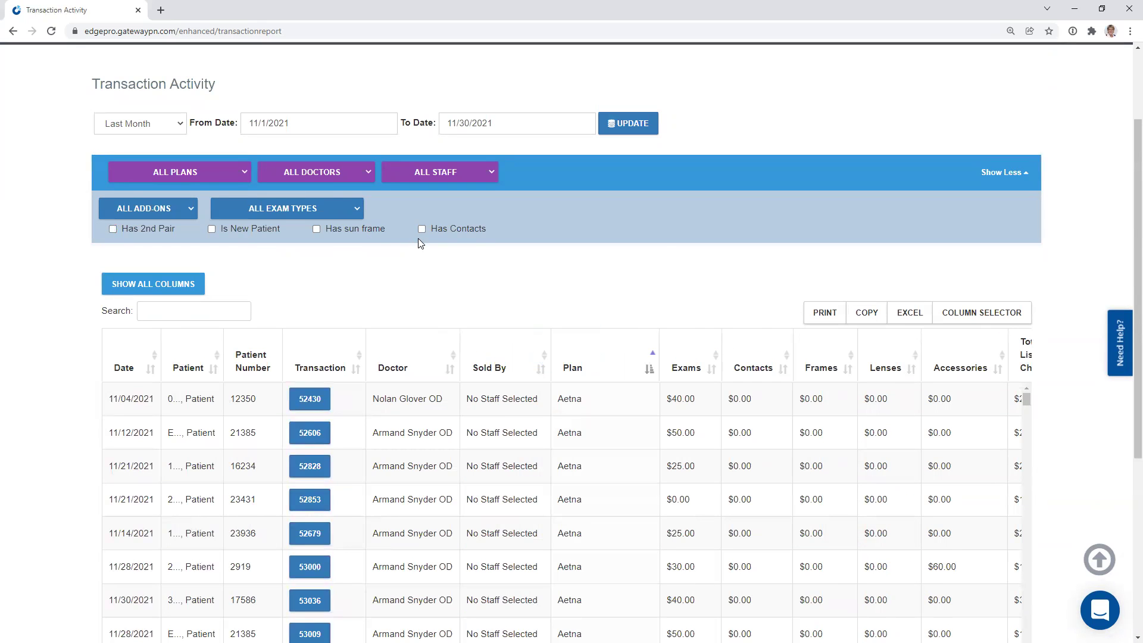
Filter to the EYEMED plan and clear the Has sun frame and Has Contacts checkboxes.
{"action": "left_click", "coordinate": [230, 177]}
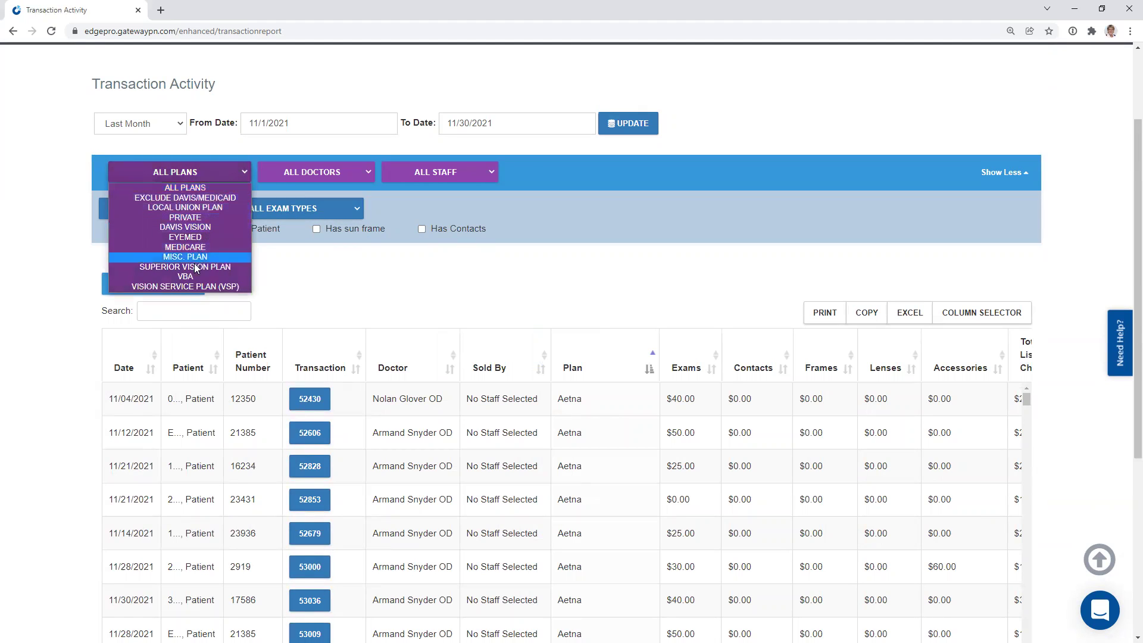
{"action": "left_click", "coordinate": [196, 238]}
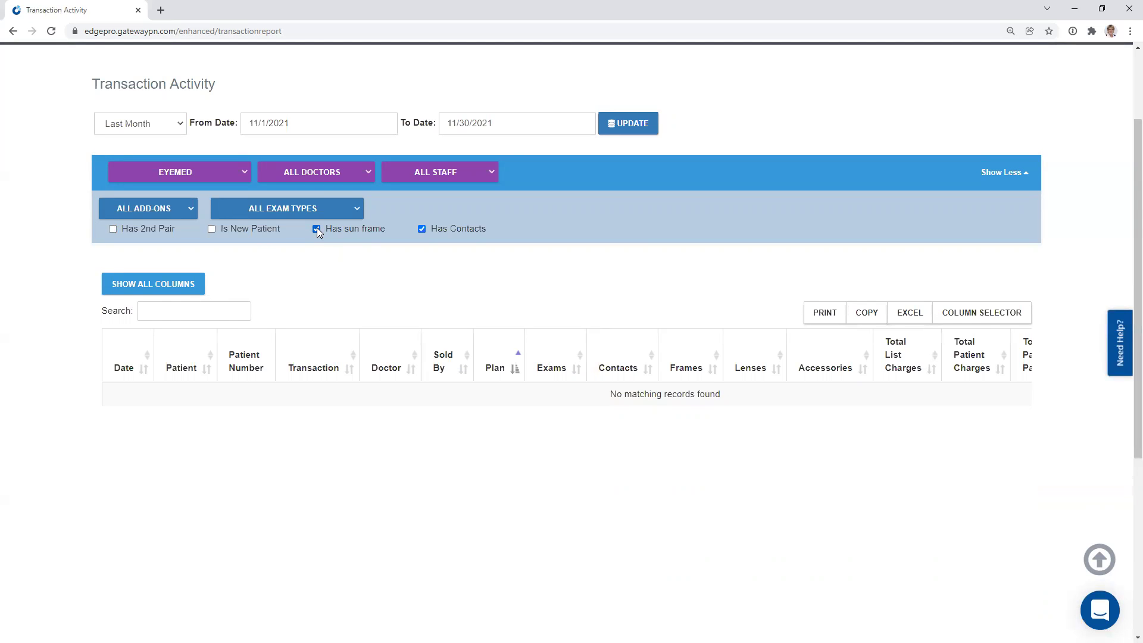
{"action": "left_click", "coordinate": [317, 228]}
{"action": "left_click", "coordinate": [422, 229]}
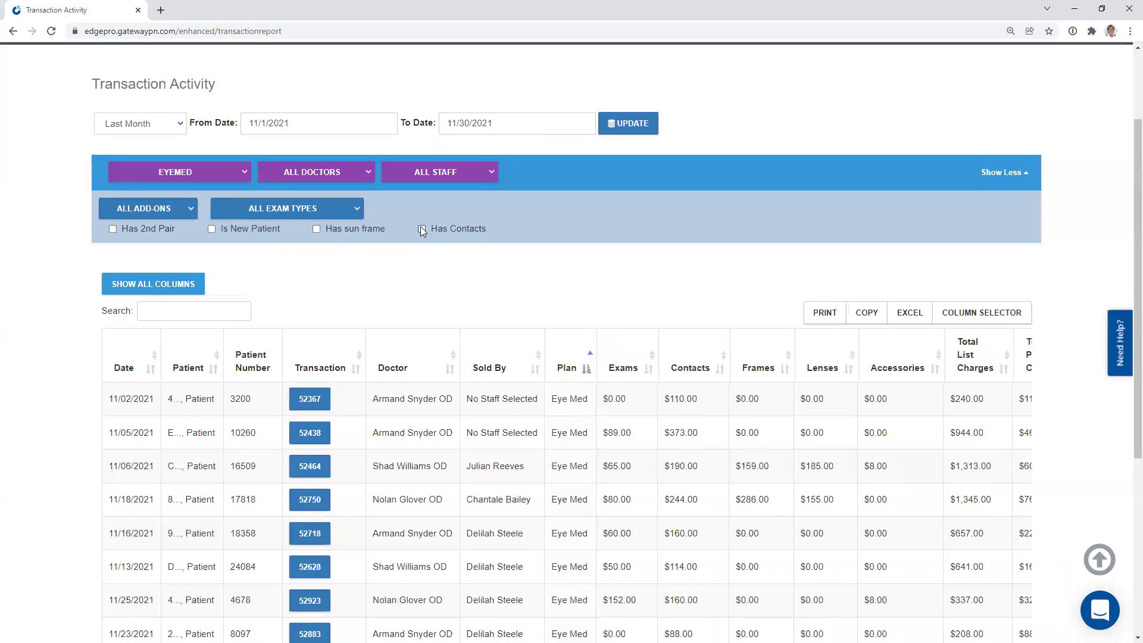
Return to ALL PLANS and filter by the PHOTOCHROMIC add-on, confirming 76 of 684 entries.
{"action": "left_click", "coordinate": [173, 174]}
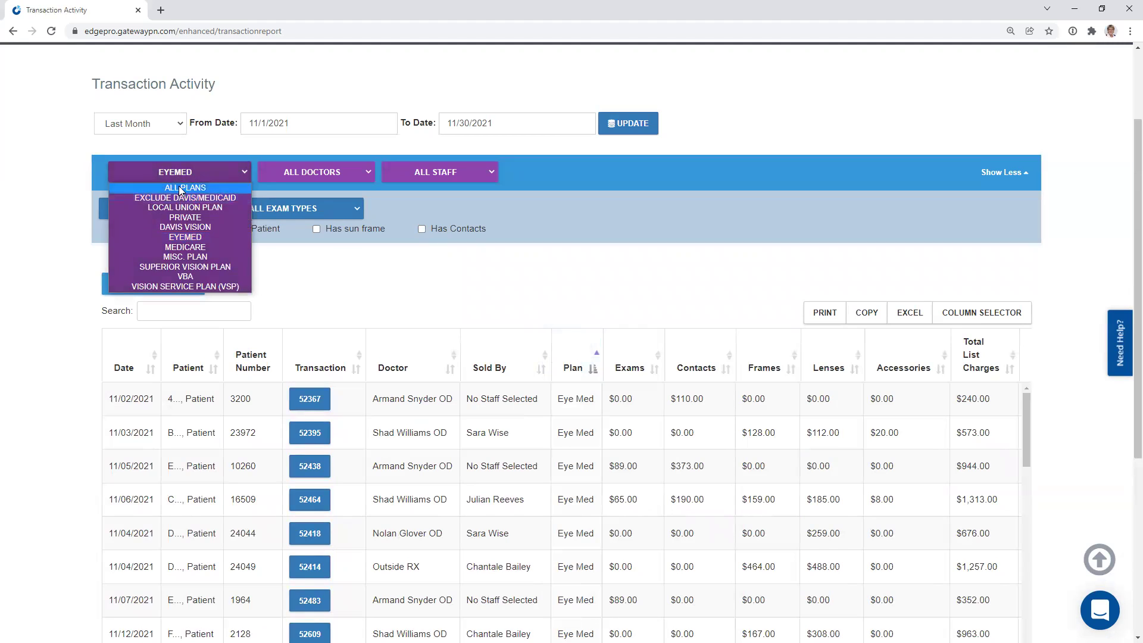
{"action": "left_click", "coordinate": [179, 188]}
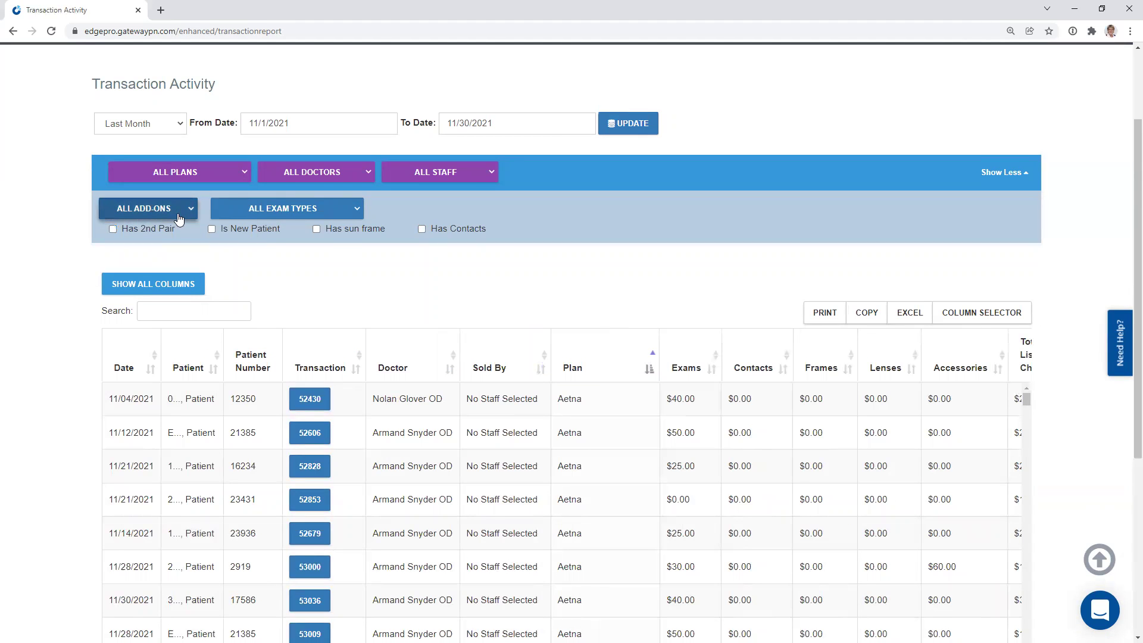
{"action": "left_click", "coordinate": [179, 219]}
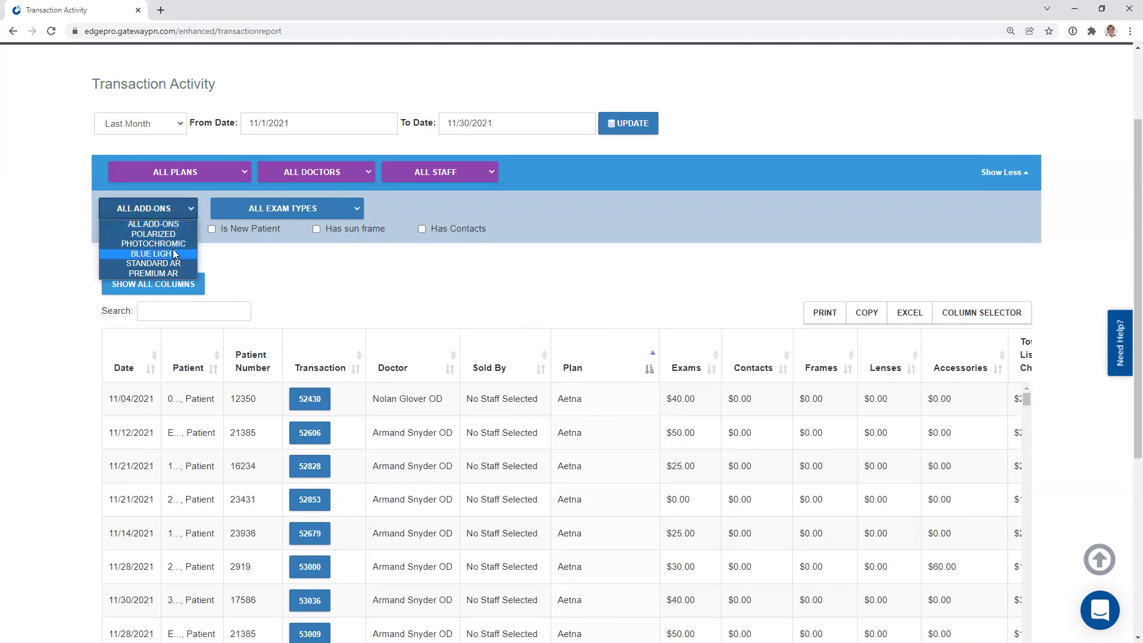
{"action": "left_click", "coordinate": [176, 244]}
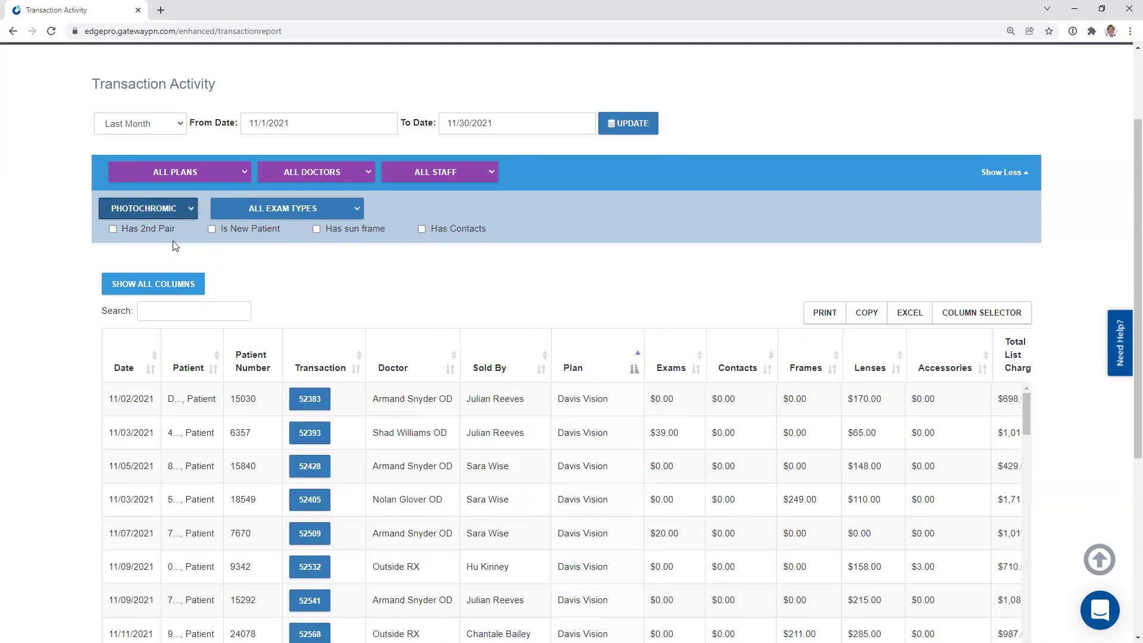
{"action": "scroll", "coordinate": [56, 273], "scroll_direction": "down", "scroll_amount": 3}
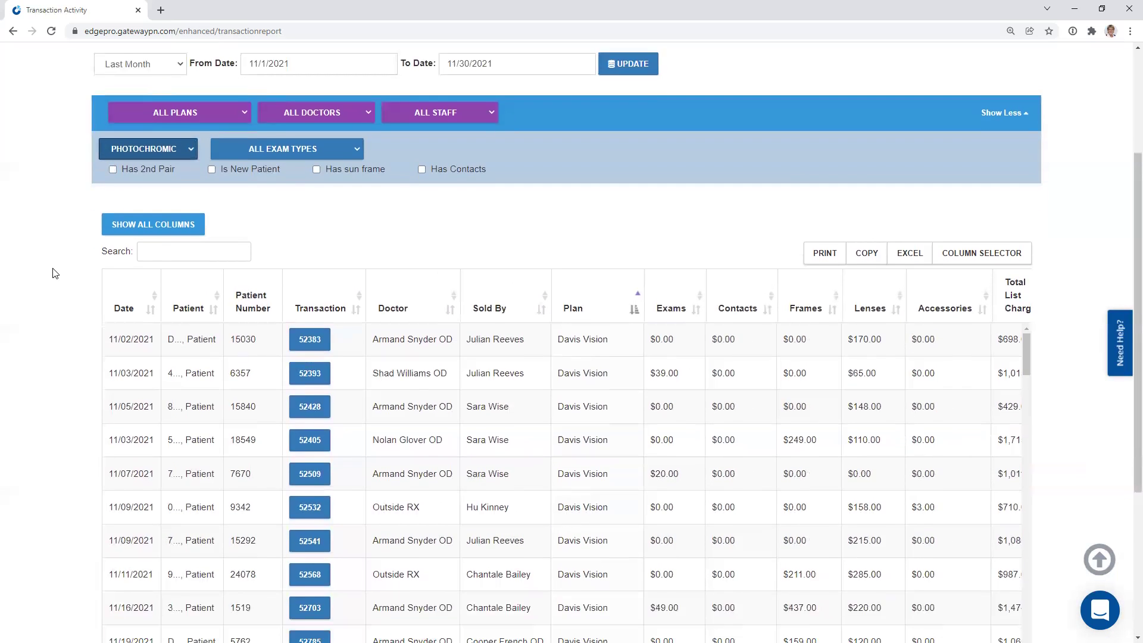
{"action": "scroll", "coordinate": [55, 273], "scroll_direction": "down", "scroll_amount": 1}
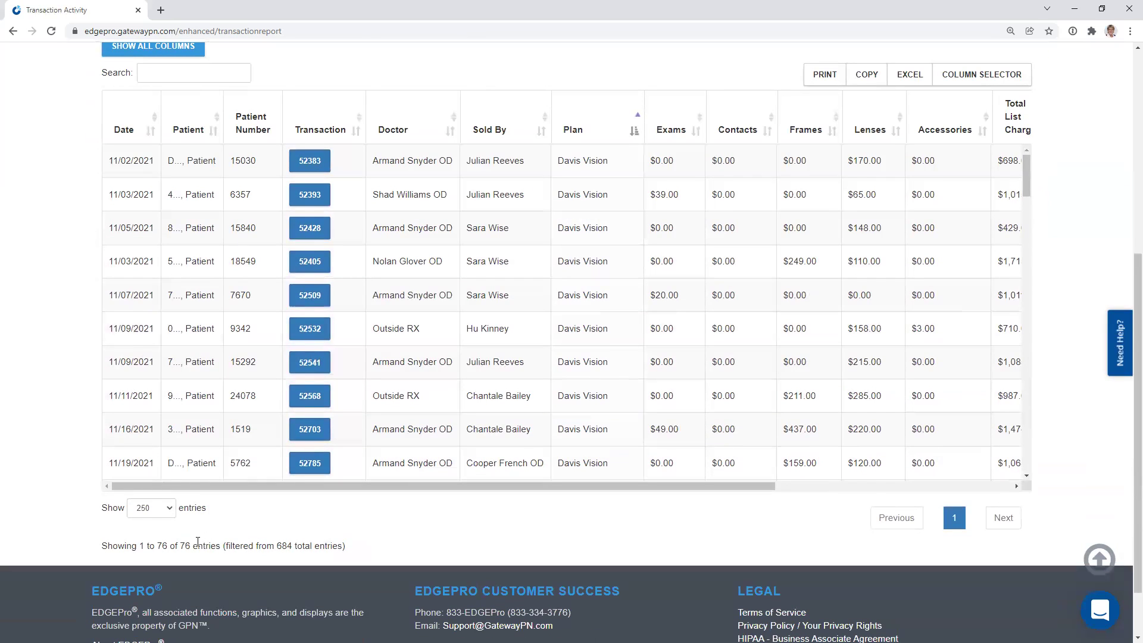
{"action": "left_click_drag", "start_coordinate": [206, 545], "coordinate": [166, 545]}
Filter to COMPLETE EXAM with add-ons reset to ALL ADD-ONS, confirming 184 of 684 entries.
{"action": "scroll", "coordinate": [59, 276], "scroll_direction": "up", "scroll_amount": 4}
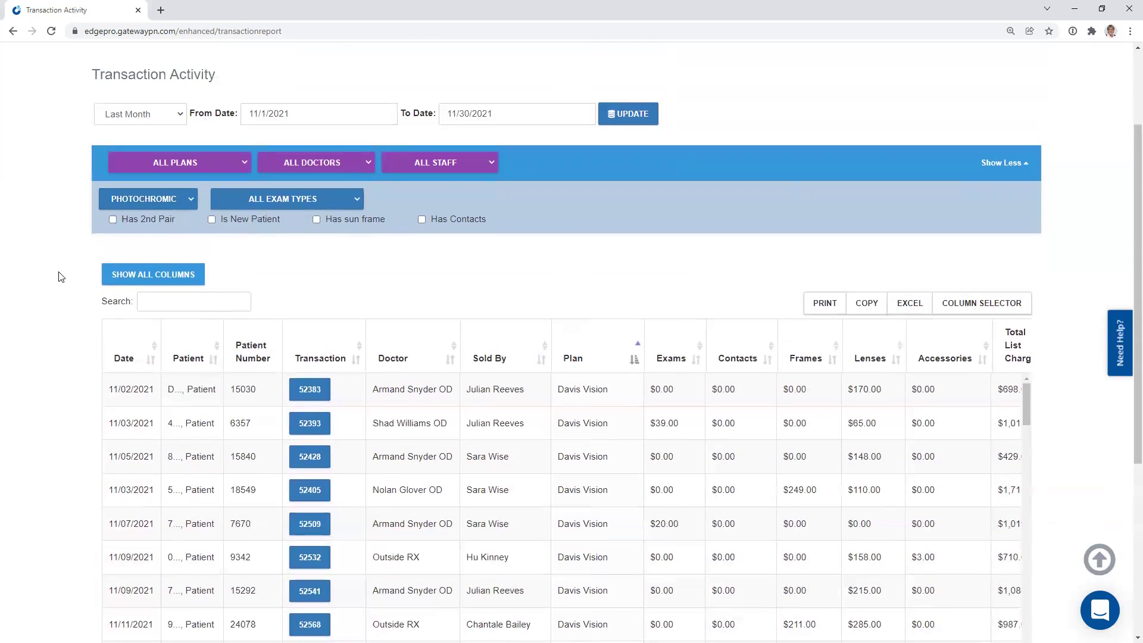
{"action": "left_click", "coordinate": [288, 209]}
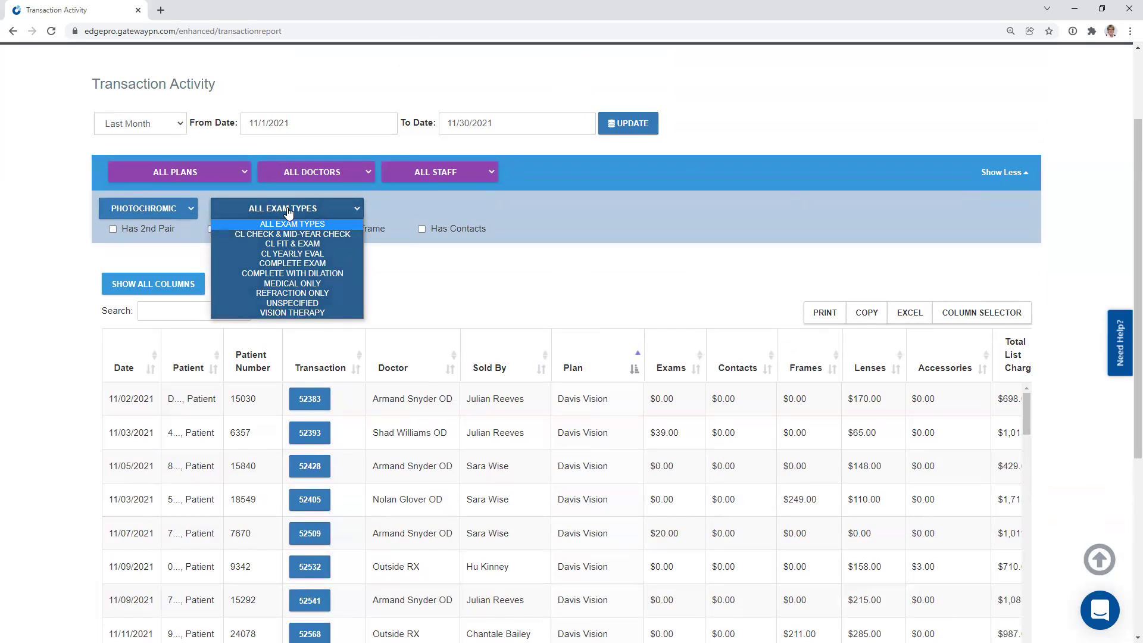
{"action": "left_click", "coordinate": [290, 264]}
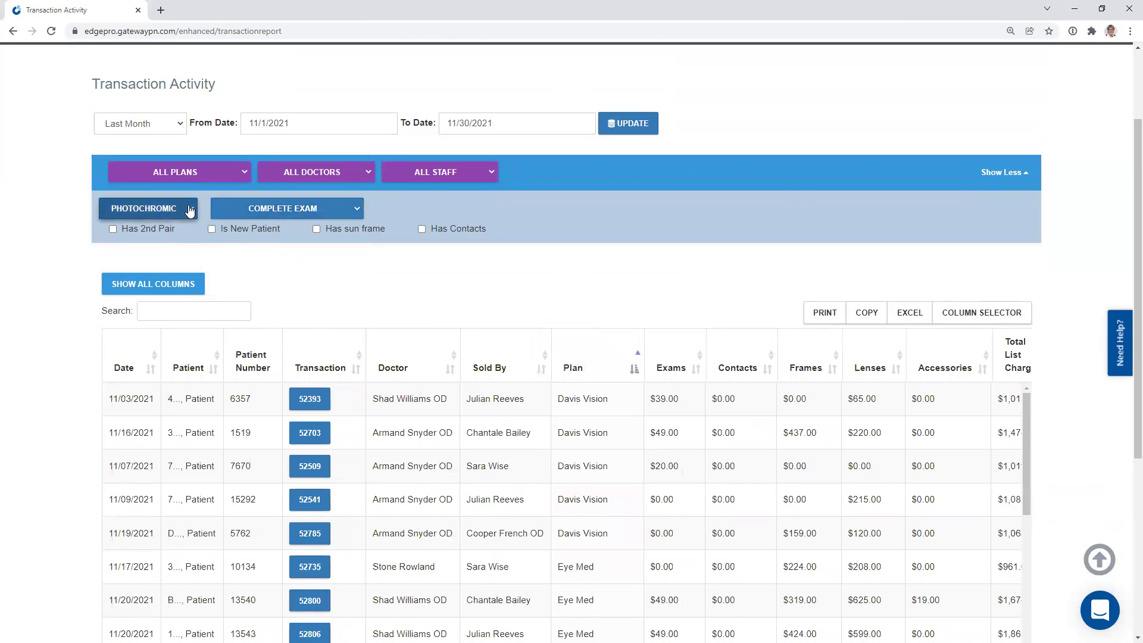
{"action": "left_click", "coordinate": [190, 211]}
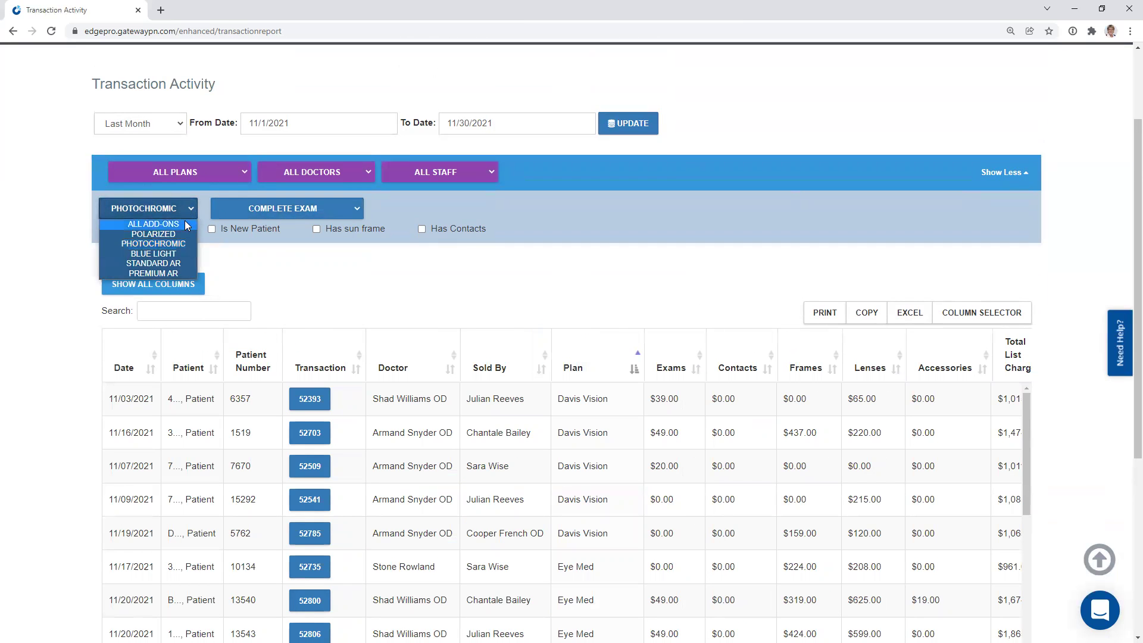
{"action": "left_click", "coordinate": [187, 224]}
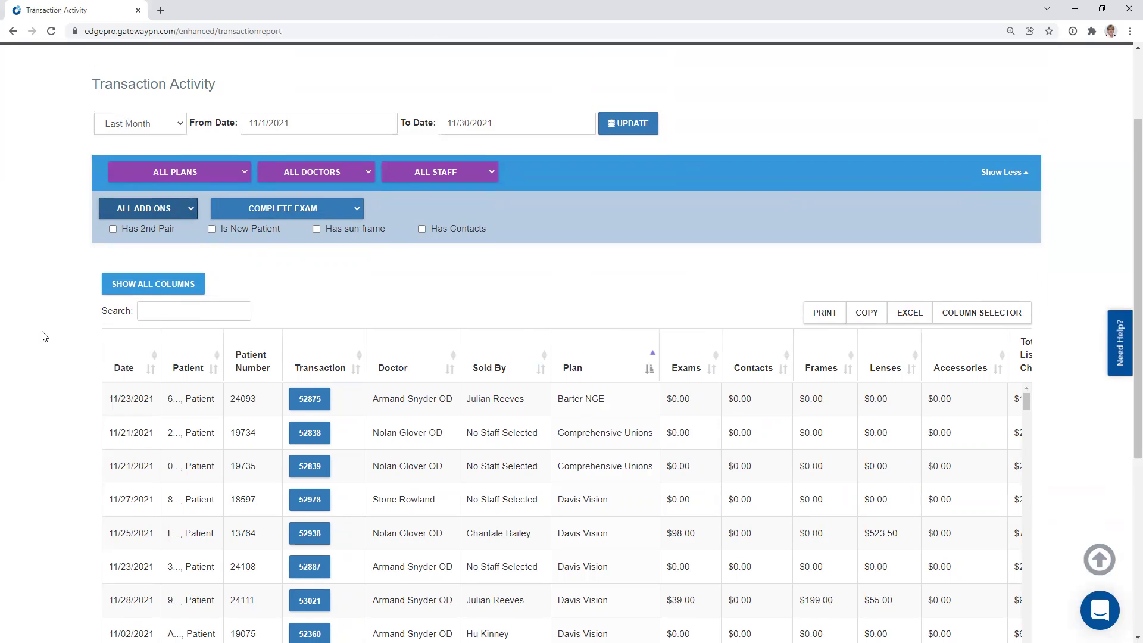
{"action": "scroll", "coordinate": [41, 336], "scroll_direction": "down", "scroll_amount": 5}
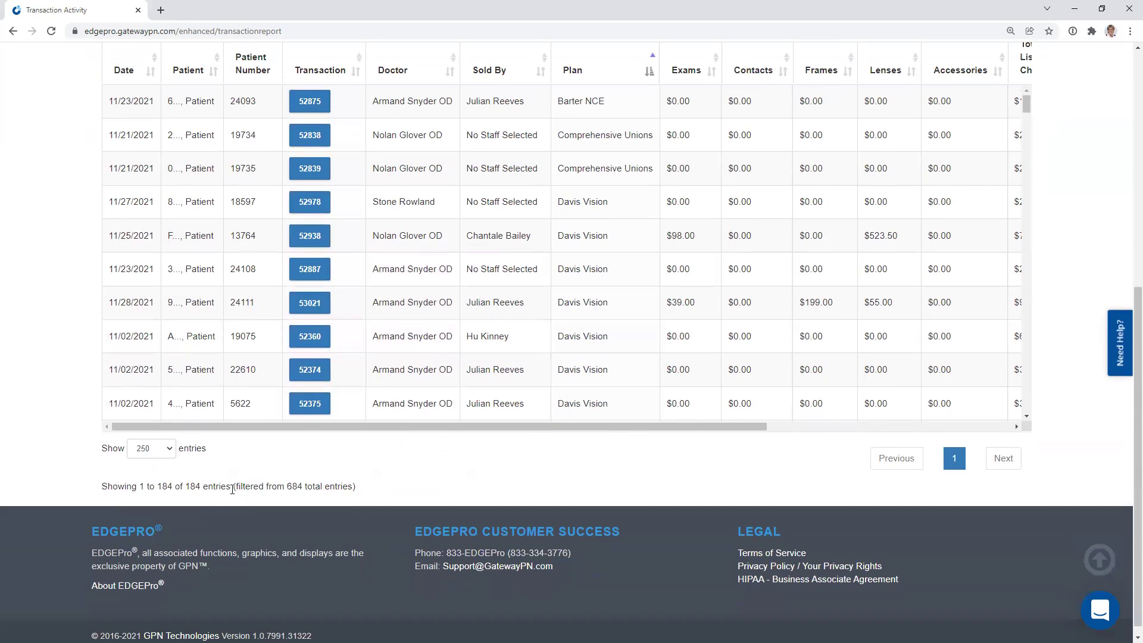
{"action": "left_click_drag", "start_coordinate": [232, 490], "coordinate": [177, 483]}
{"action": "scroll", "coordinate": [58, 264], "scroll_direction": "up", "scroll_amount": 5}
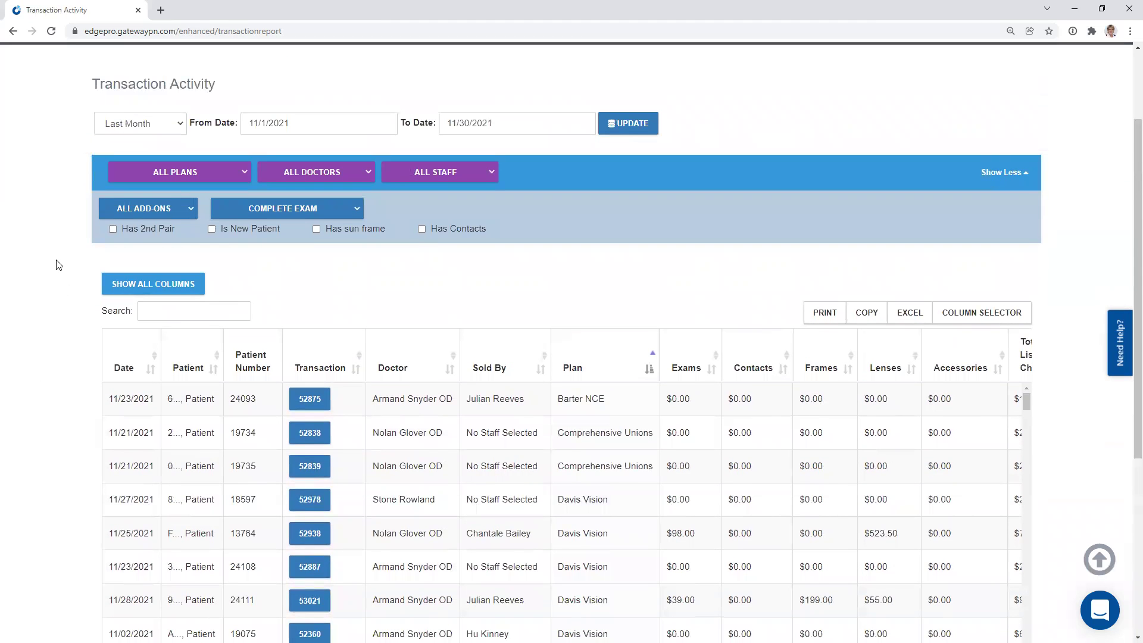